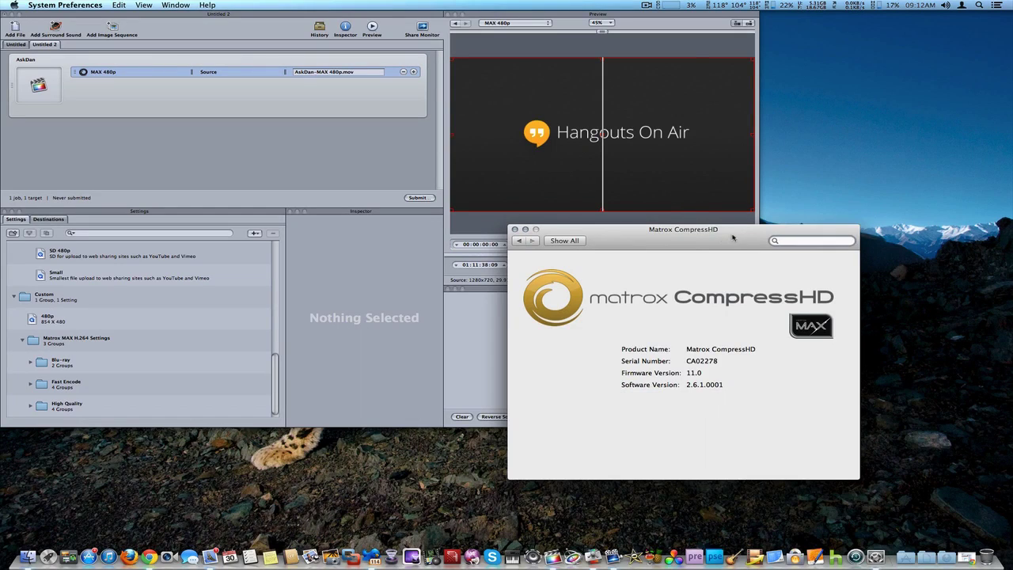
Check the Matrox CompressHD pane's firmware 11.0 and software 2.6.1.0001, then quit System Preferences.
{"action": "left_click_drag", "start_coordinate": [733, 237], "coordinate": [722, 264]}
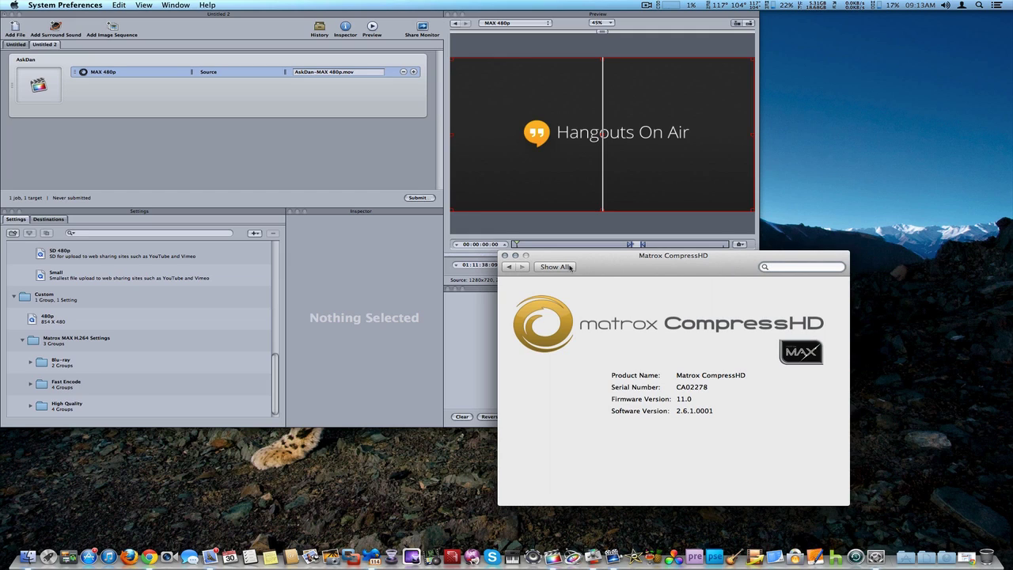
{"action": "left_click_drag", "start_coordinate": [603, 271], "coordinate": [605, 277]}
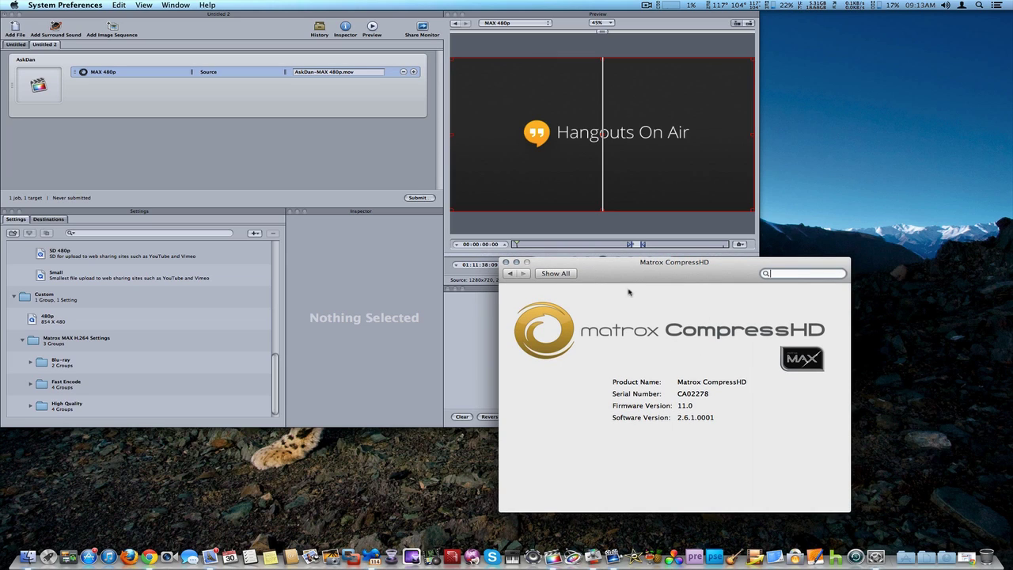
{"action": "left_click", "coordinate": [511, 274]}
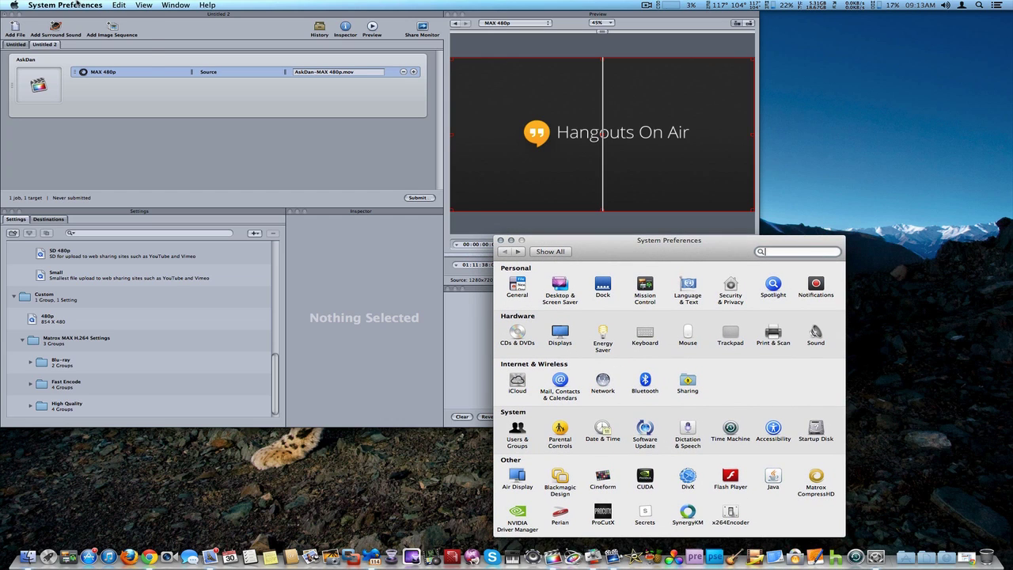
{"action": "left_click", "coordinate": [77, 5]}
{"action": "left_click", "coordinate": [91, 79]}
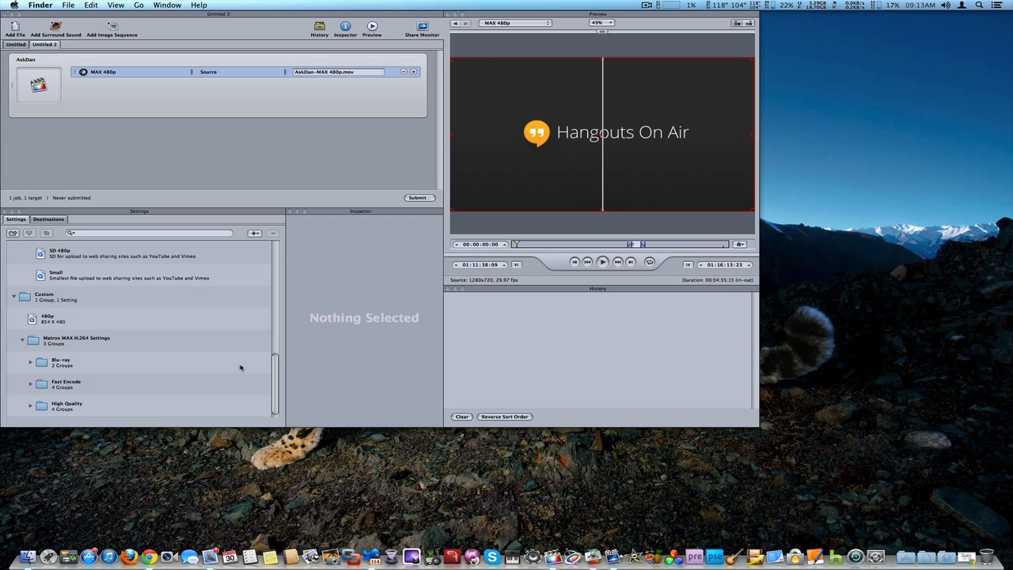
Browse the Matrox MAX H.264 Settings groups and expand the High Quality group.
{"action": "left_click", "coordinate": [114, 343]}
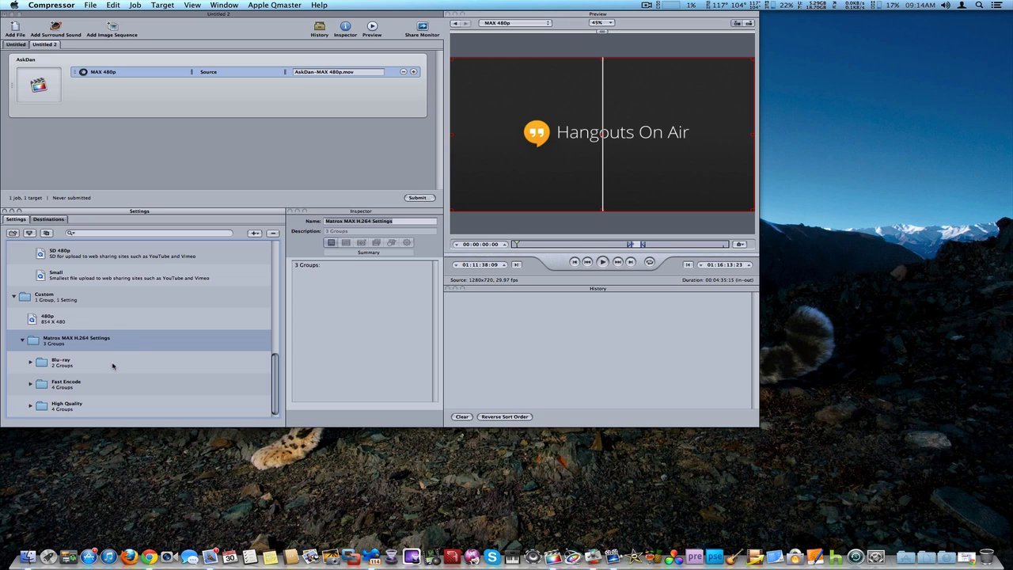
{"action": "left_click", "coordinate": [103, 366]}
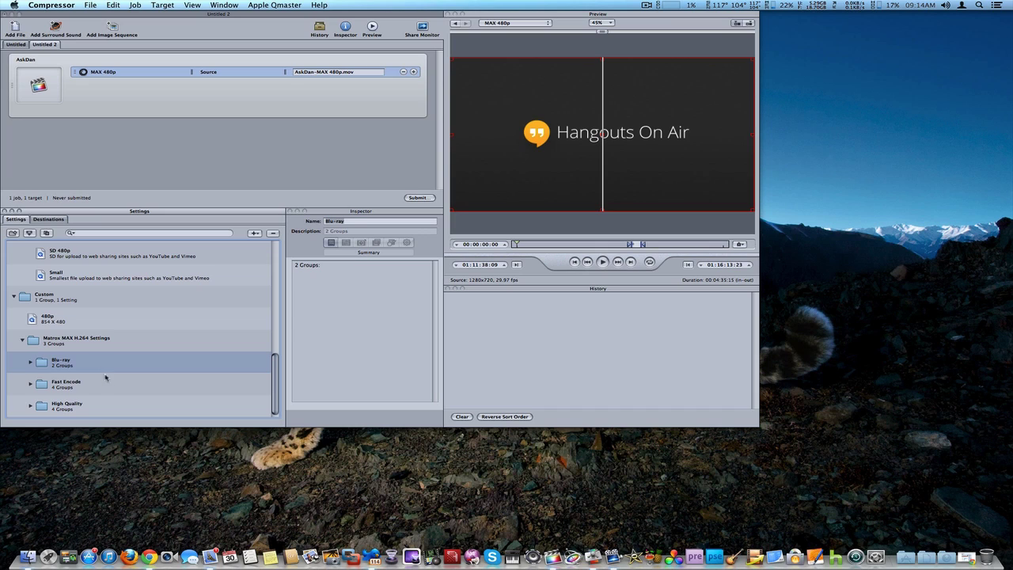
{"action": "left_click", "coordinate": [109, 389]}
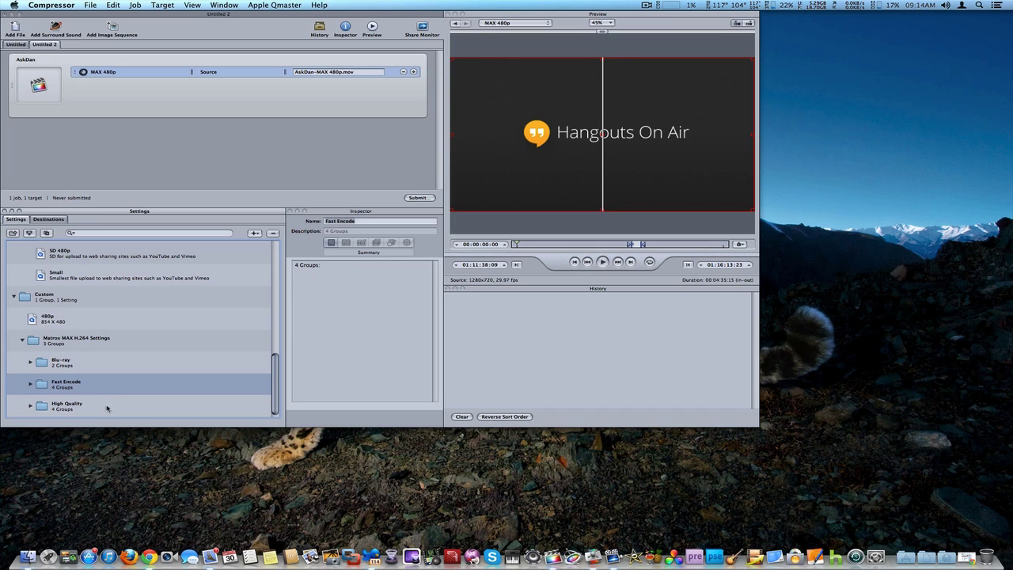
{"action": "left_click", "coordinate": [106, 407]}
{"action": "left_click", "coordinate": [103, 385]}
{"action": "left_click", "coordinate": [105, 407]}
{"action": "left_click", "coordinate": [30, 407]}
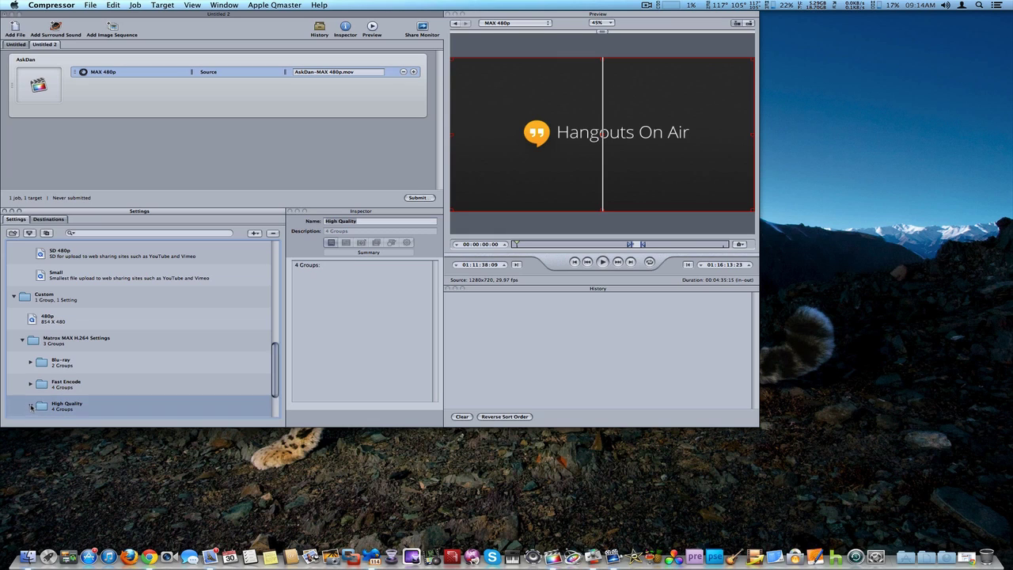
{"action": "scroll", "coordinate": [119, 372], "scroll_direction": "down", "scroll_amount": 3}
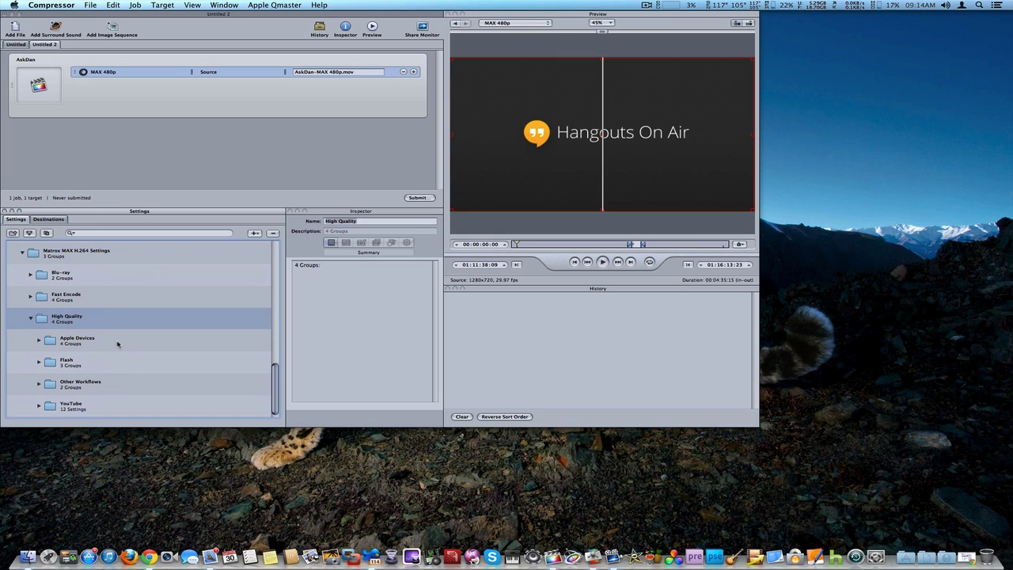
Look through the High Quality subgroups and expand YouTube to list its 12 presets.
{"action": "left_click", "coordinate": [117, 343]}
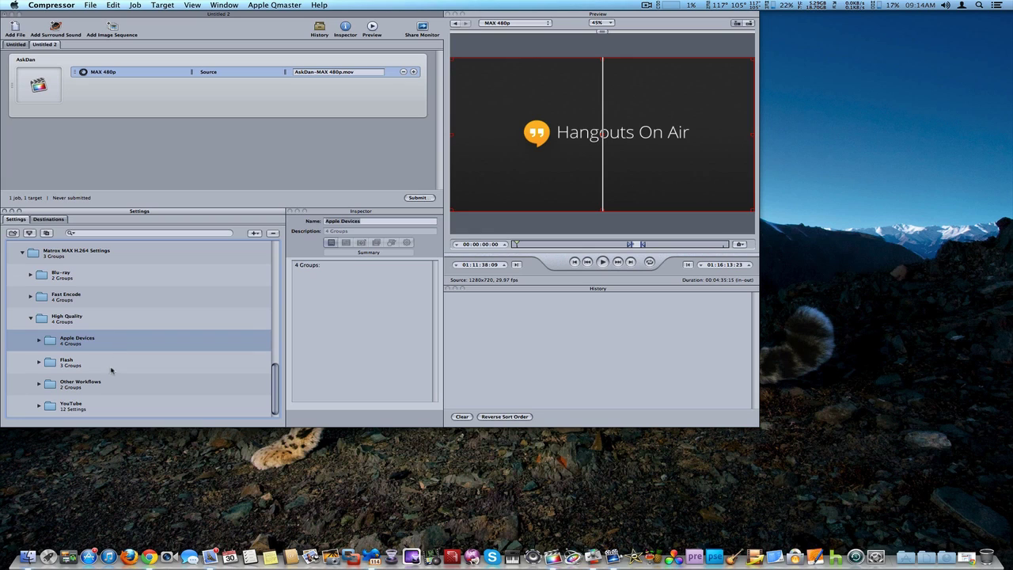
{"action": "left_click", "coordinate": [112, 370]}
{"action": "left_click", "coordinate": [114, 391]}
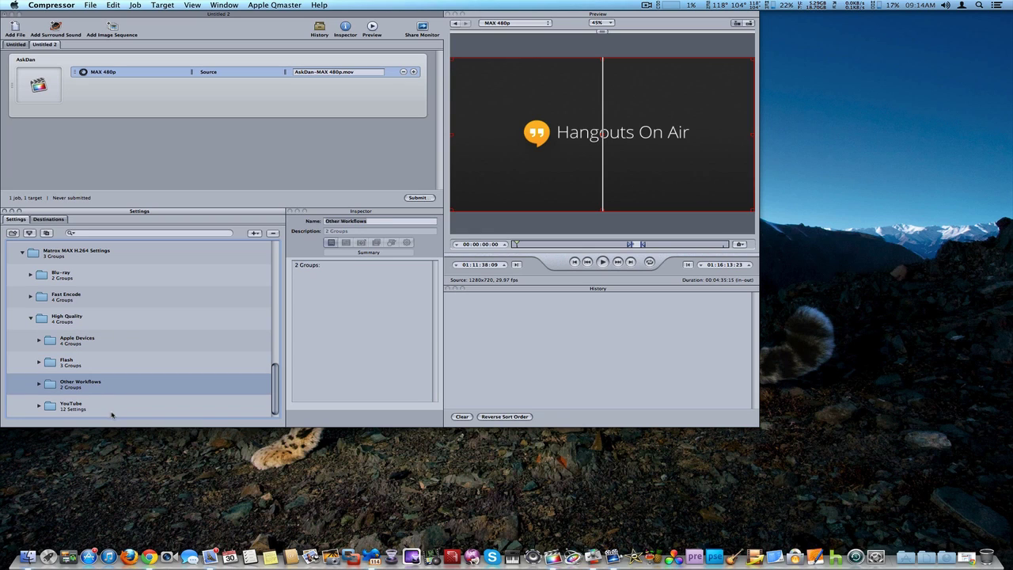
{"action": "left_click", "coordinate": [113, 415]}
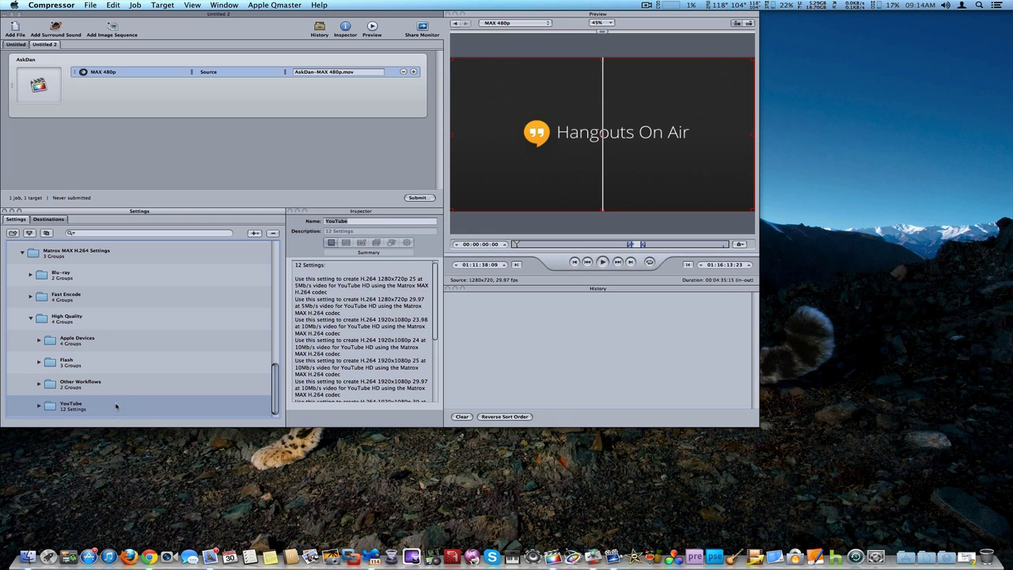
{"action": "left_click", "coordinate": [39, 405]}
{"action": "scroll", "coordinate": [76, 405], "scroll_direction": "down", "scroll_amount": 5}
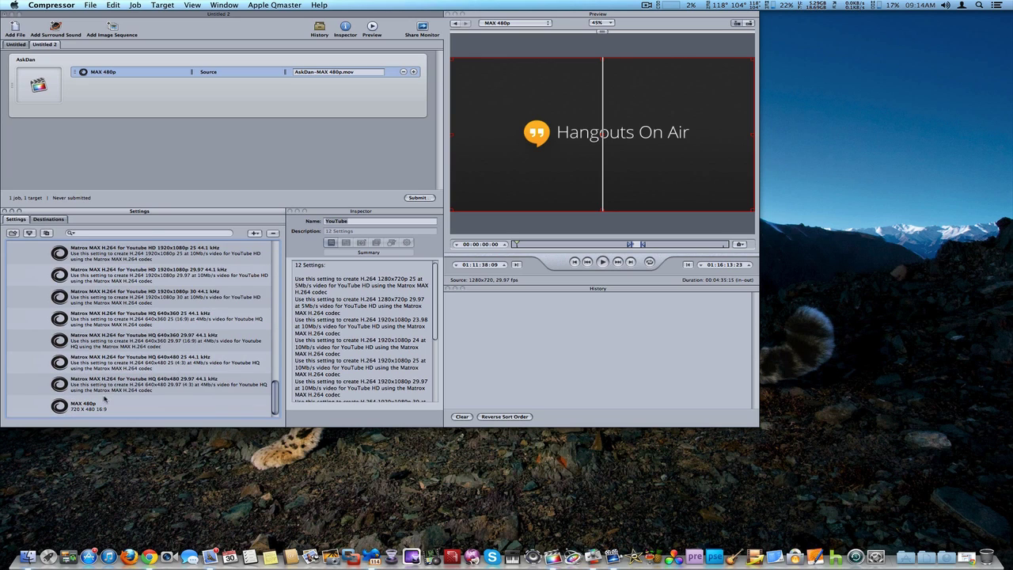
Inspect the MAX 480p preset's encoder options in the Inspector, cancelling without changes.
{"action": "left_click", "coordinate": [91, 408]}
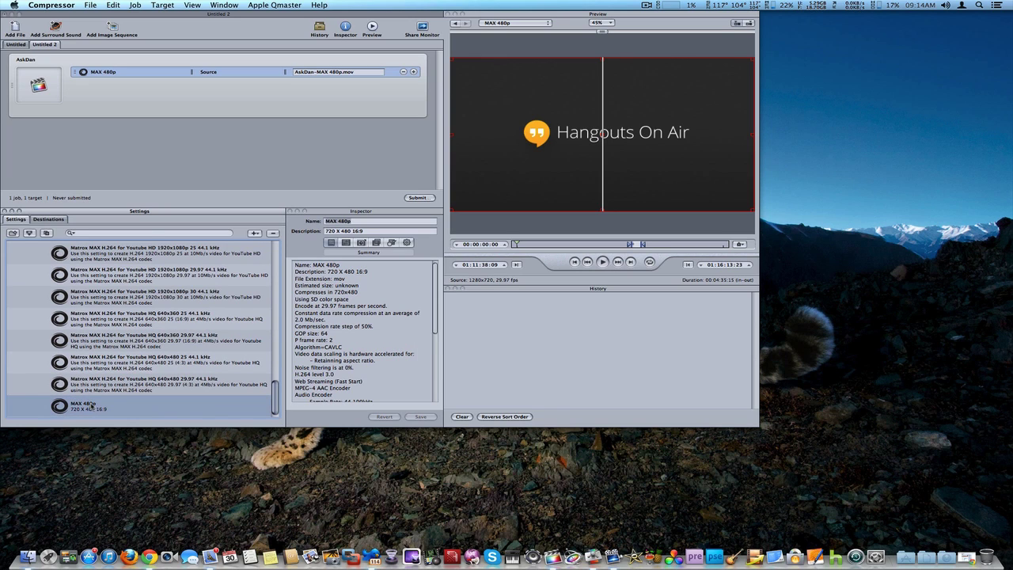
{"action": "key", "text": "Tab"}
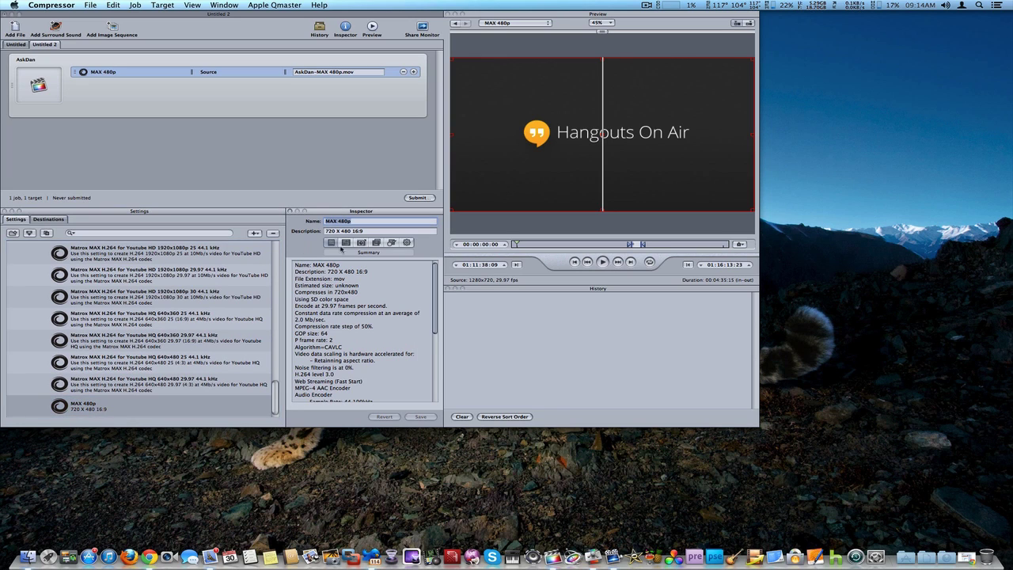
{"action": "left_click", "coordinate": [346, 243]}
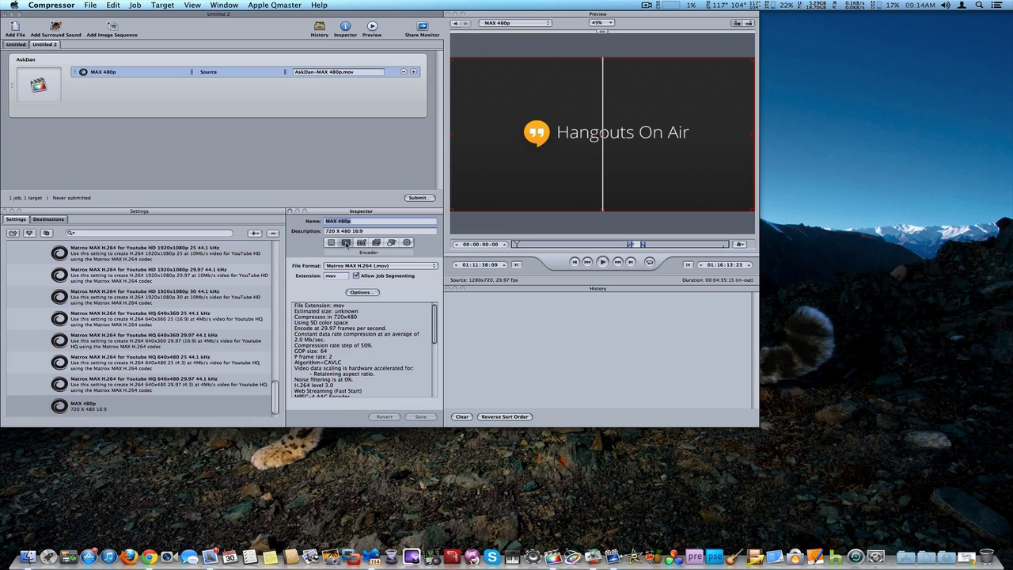
{"action": "left_click", "coordinate": [360, 292]}
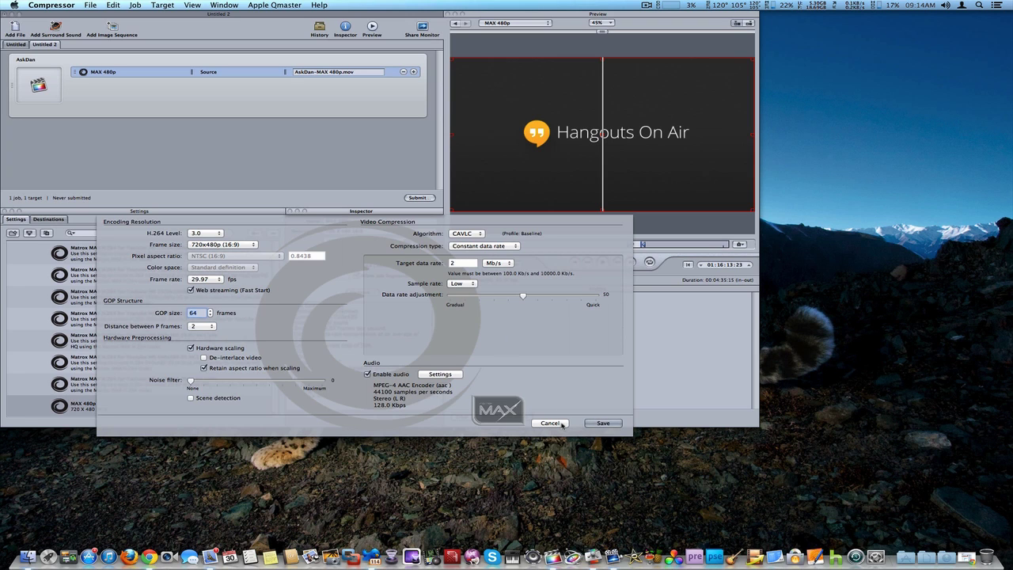
{"action": "left_click", "coordinate": [551, 424]}
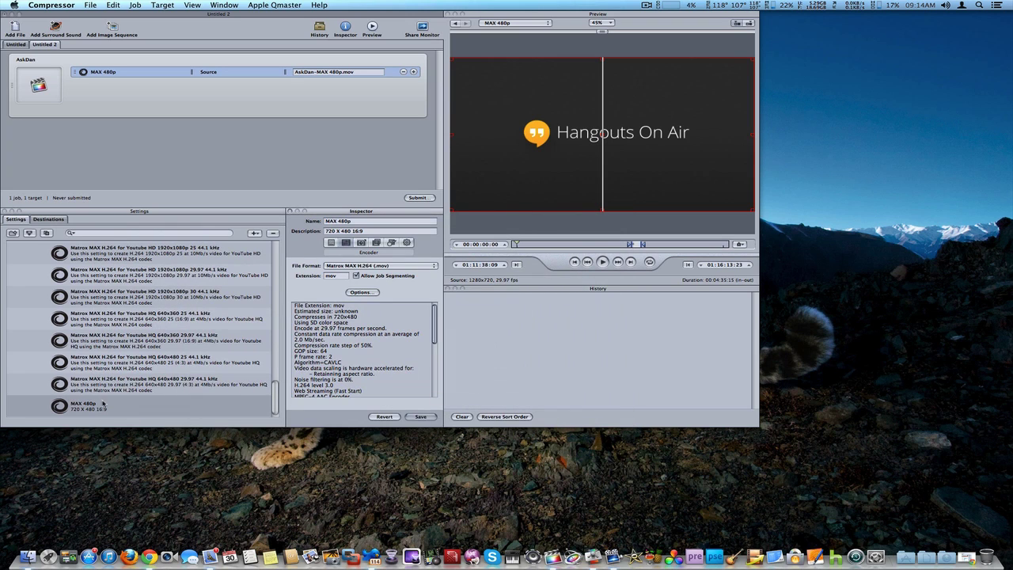
Apply the MAX 480p preset to the job's target.
{"action": "left_click", "coordinate": [59, 408]}
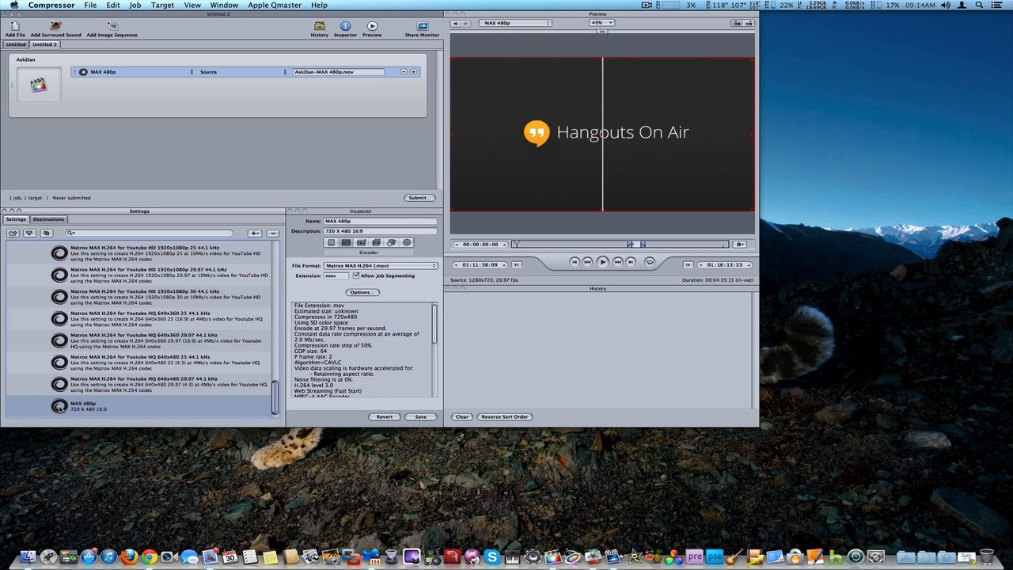
{"action": "left_click_drag", "start_coordinate": [59, 407], "coordinate": [211, 74]}
{"action": "left_click", "coordinate": [215, 73]}
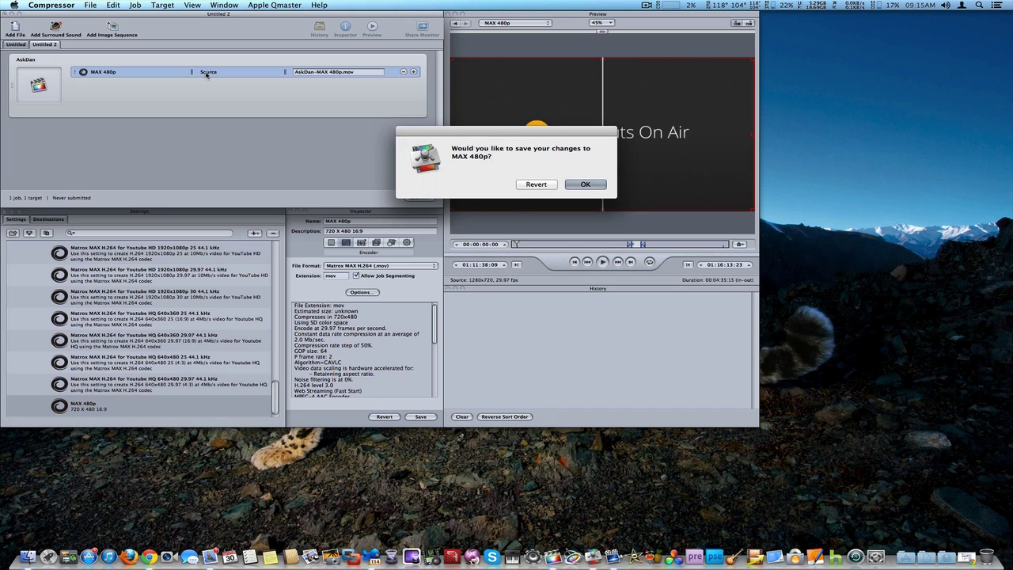
Discard the MAX 480p setting changes and set the target's destination to the AskDan folder.
{"action": "left_click", "coordinate": [536, 185]}
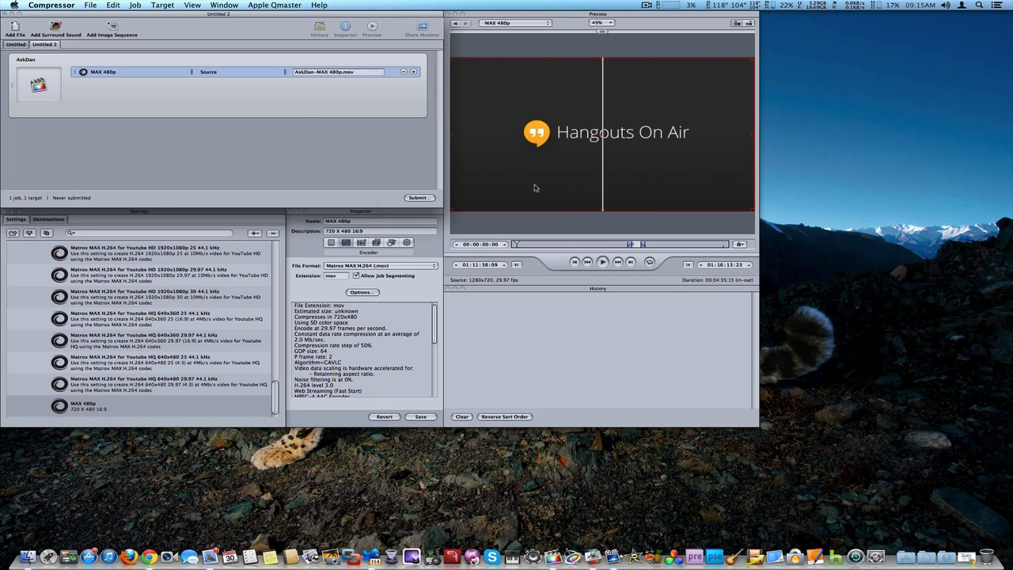
{"action": "right_click", "coordinate": [209, 73]}
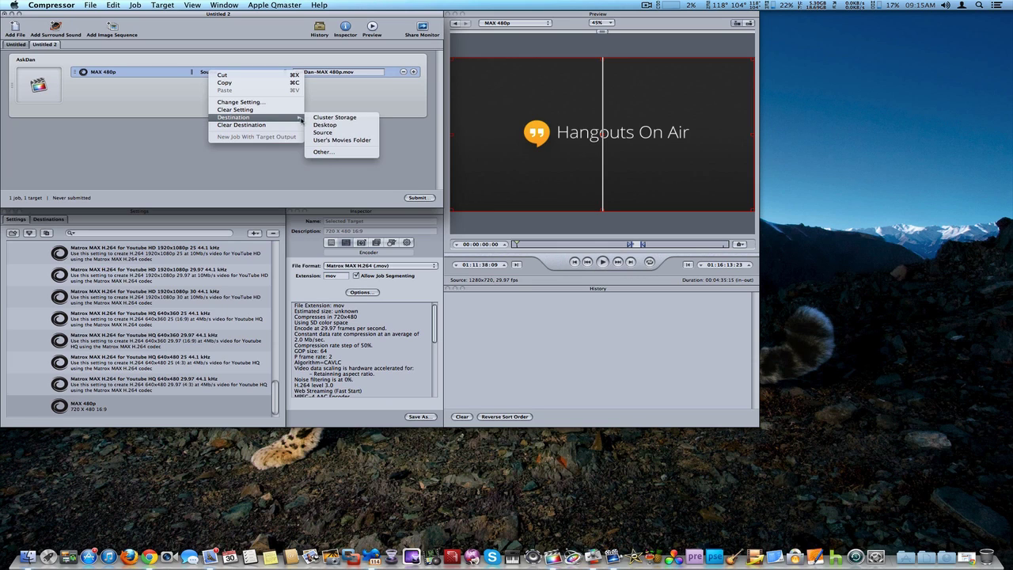
{"action": "left_click", "coordinate": [329, 157]}
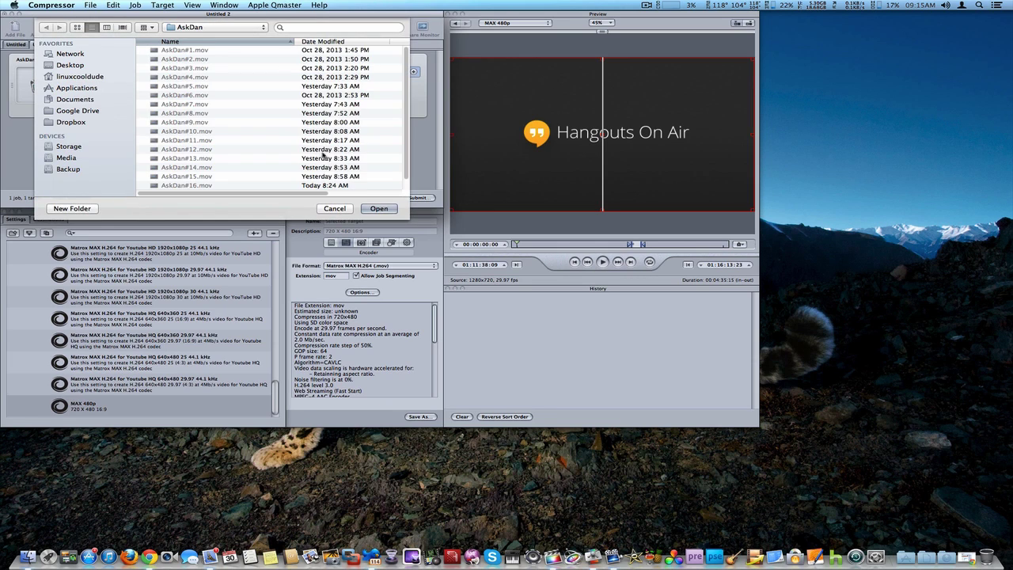
{"action": "scroll", "coordinate": [300, 148], "scroll_direction": "down", "scroll_amount": 1}
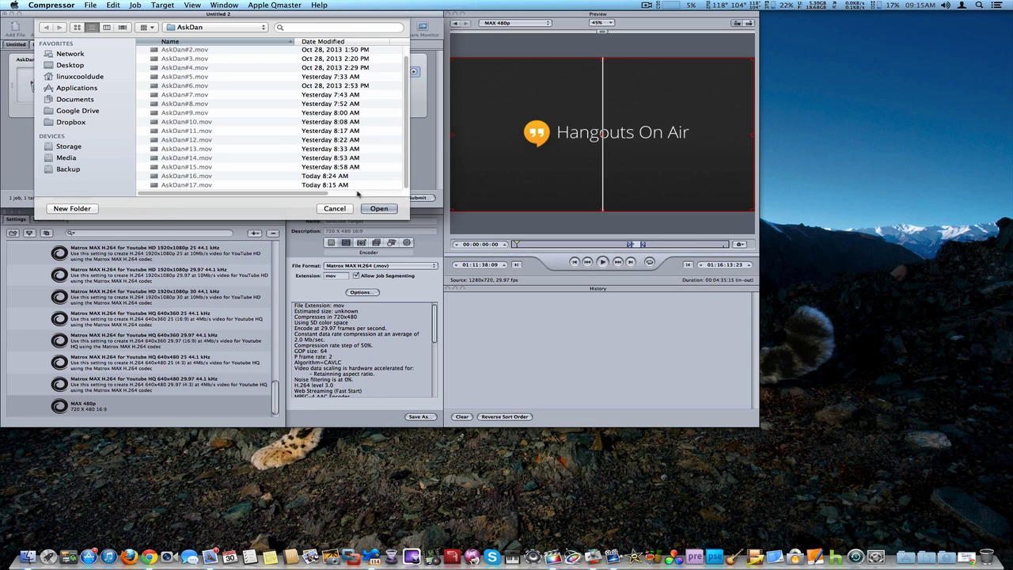
{"action": "left_click", "coordinate": [378, 209]}
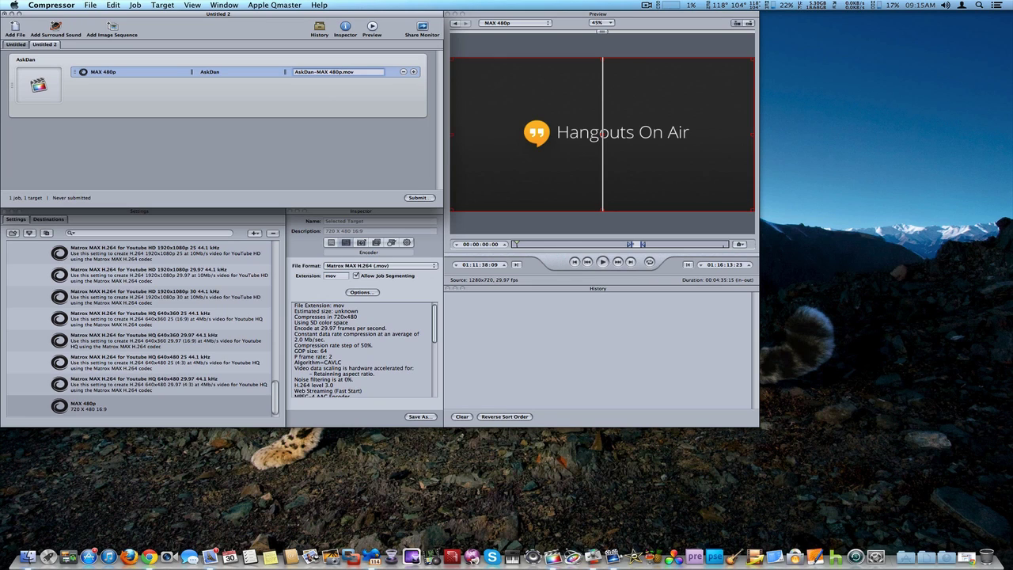
Rename the output file to AskDan18.mov.
{"action": "key", "text": "BackSpace"}
{"action": "key", "text": "BackSpace"}
{"action": "key", "text": "BackSpace"}
{"action": "key", "text": "BackSpace"}
{"action": "key", "text": "BackSpace"}
{"action": "key", "text": "BackSpace"}
{"action": "key", "text": "BackSpace"}
{"action": "key", "text": "BackSpace"}
{"action": "key", "text": "BackSpace"}
{"action": "type", "text": "18"}
{"action": "key", "text": "Return"}
Submit the batch for encoding and check the CPU usage.
{"action": "left_click", "coordinate": [432, 198]}
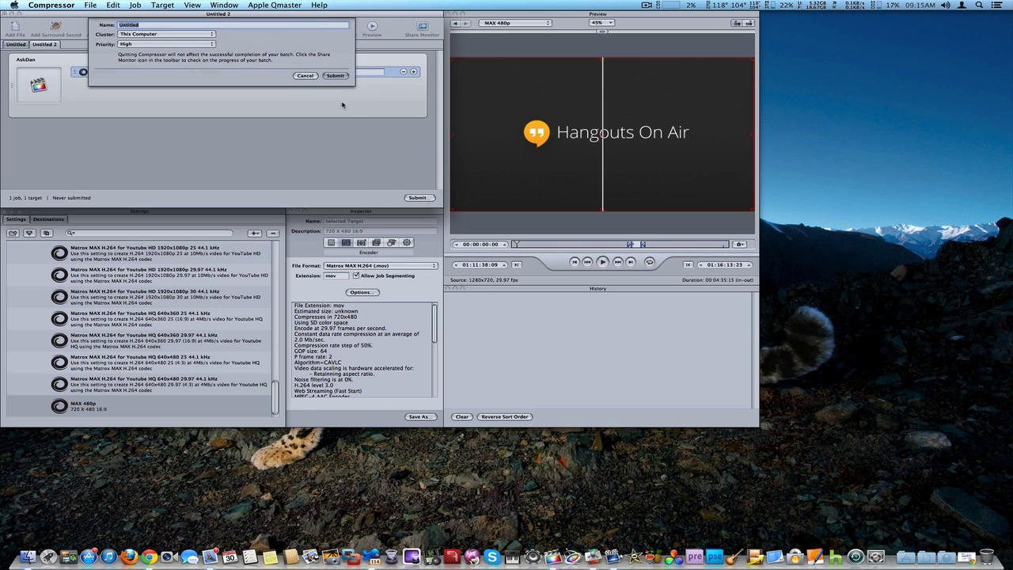
{"action": "left_click", "coordinate": [336, 76]}
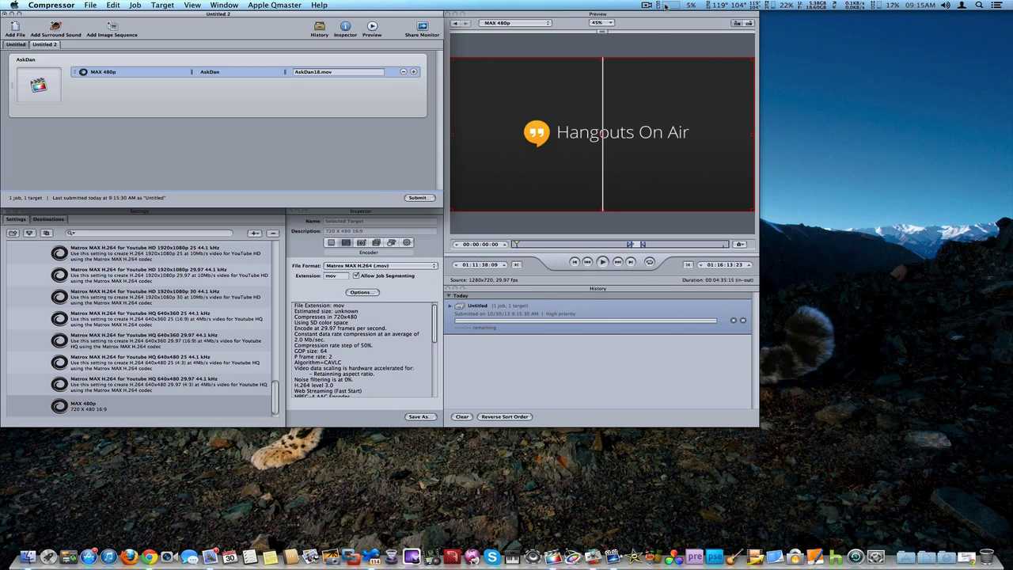
{"action": "left_click", "coordinate": [665, 6]}
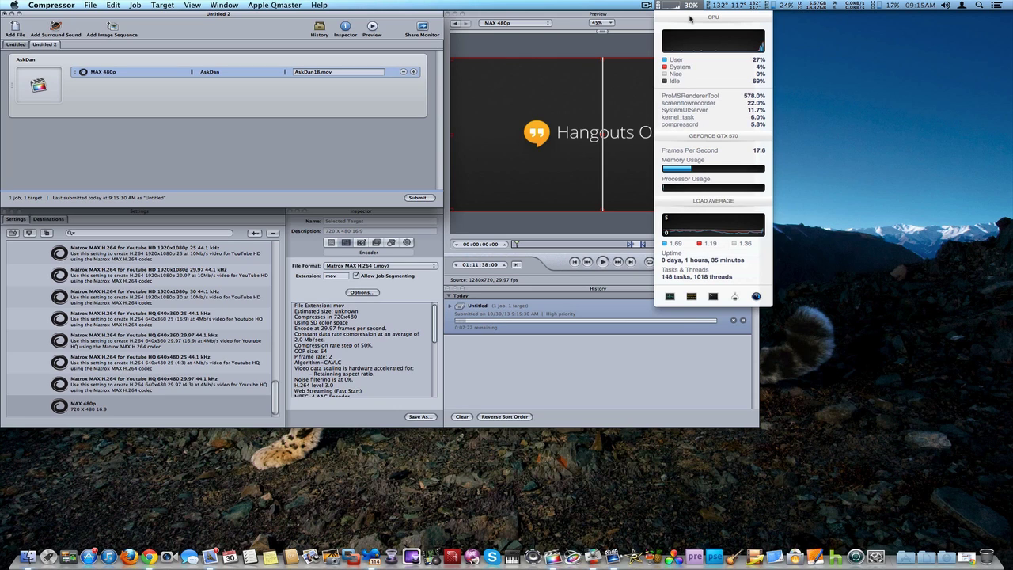
{"action": "mouse_move", "coordinate": [703, 84]}
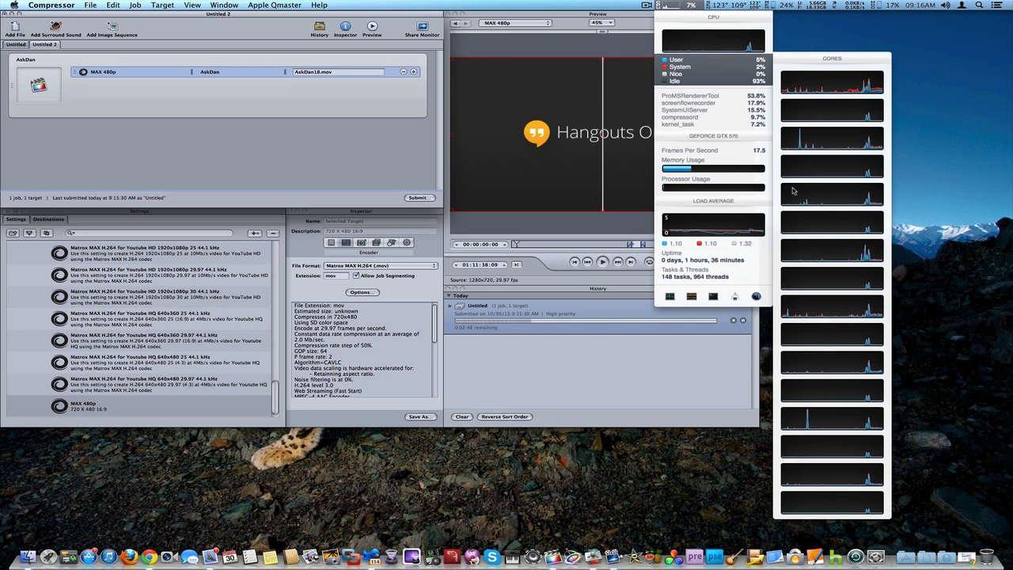
Bring up Share Monitor and confirm the AskDan job shows Percent Complete 100.
{"action": "left_click", "coordinate": [613, 25]}
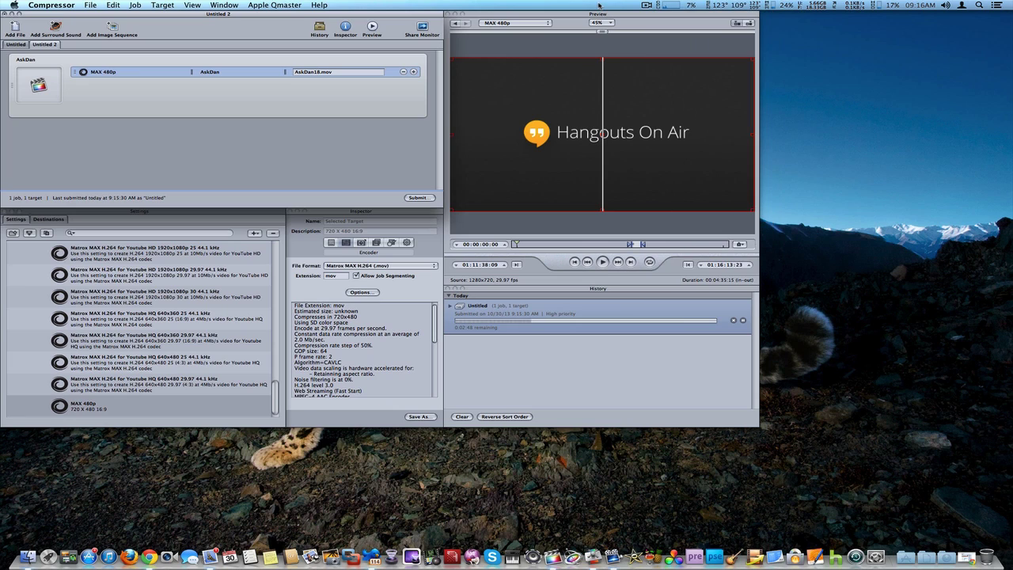
{"action": "left_click", "coordinate": [647, 6]}
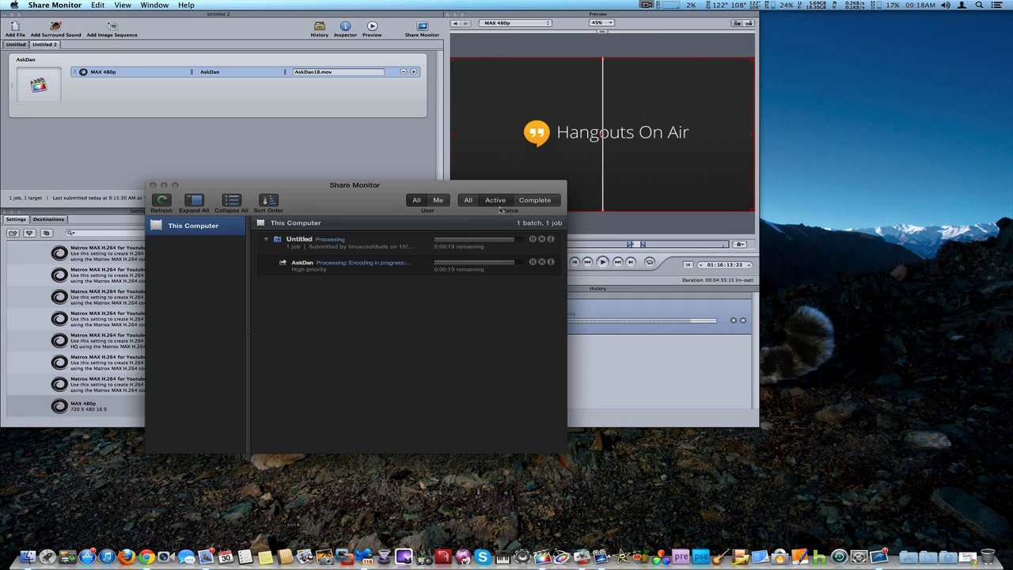
{"action": "left_click", "coordinate": [379, 211]}
{"action": "left_click", "coordinate": [551, 262]}
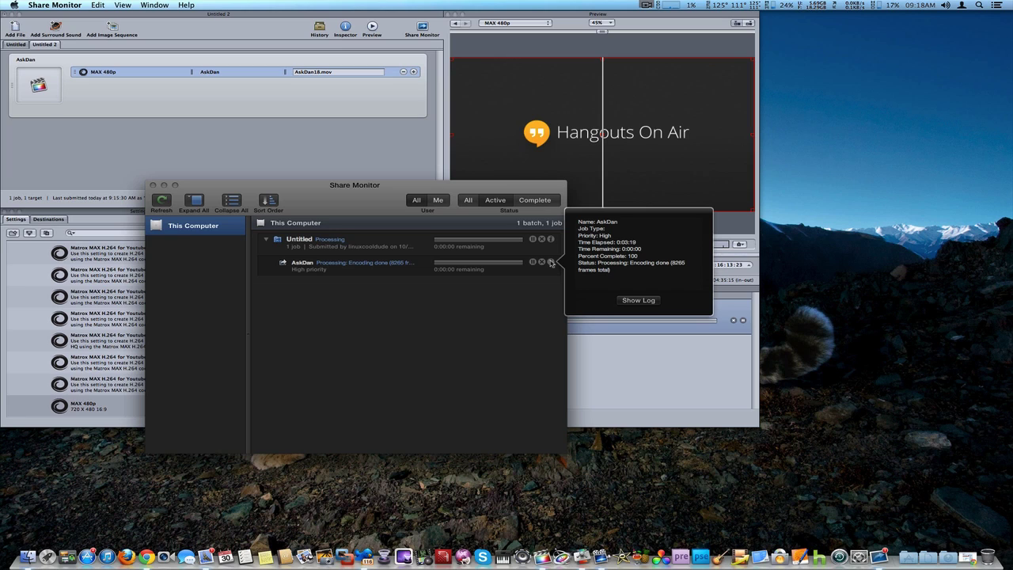
{"action": "left_click", "coordinate": [495, 301]}
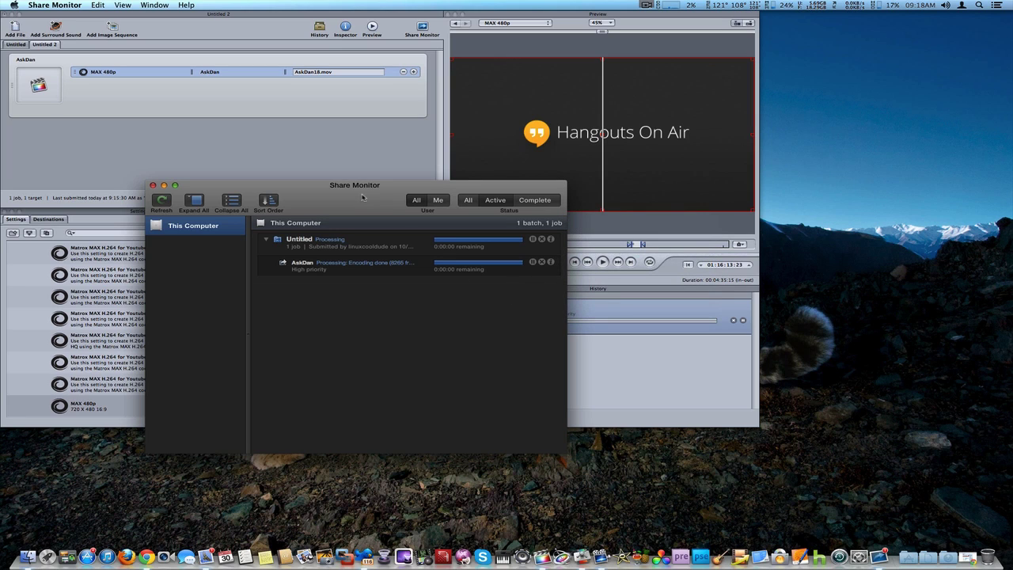
{"action": "left_click", "coordinate": [54, 5]}
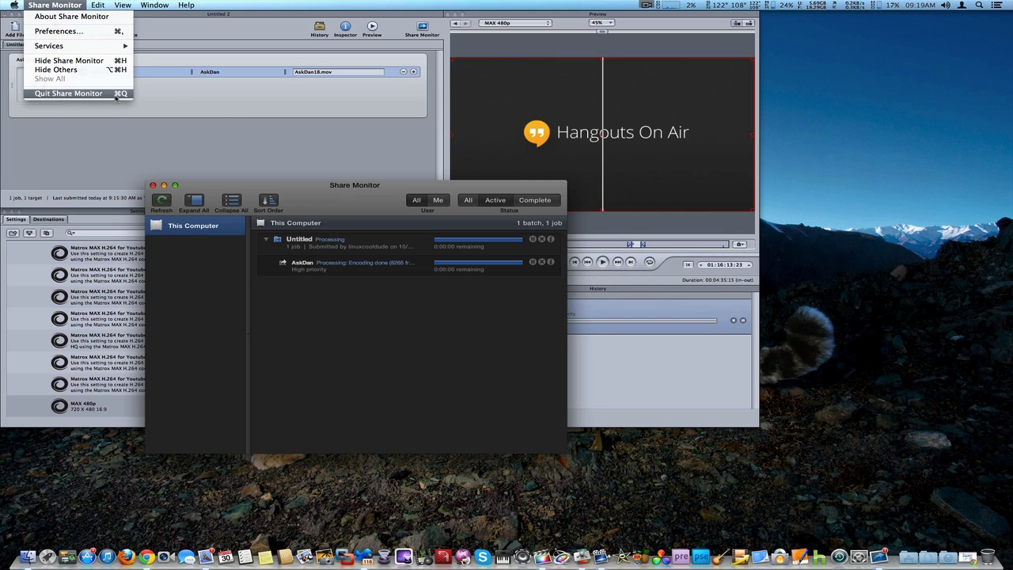
Quit Share Monitor and browse in Finder to Media > Dan Hall#2 > AskDan.
{"action": "left_click", "coordinate": [117, 94]}
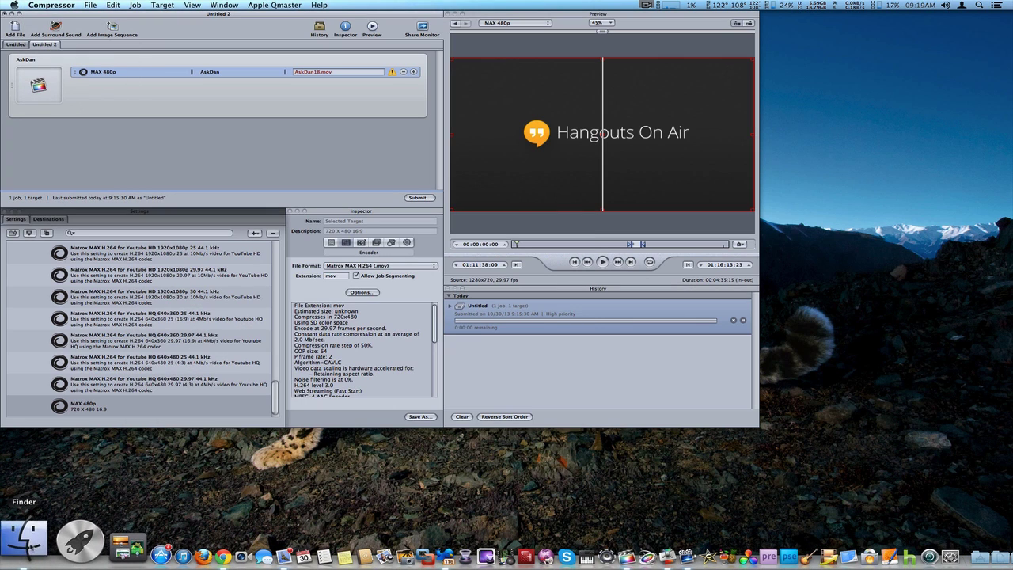
{"action": "left_click", "coordinate": [26, 542]}
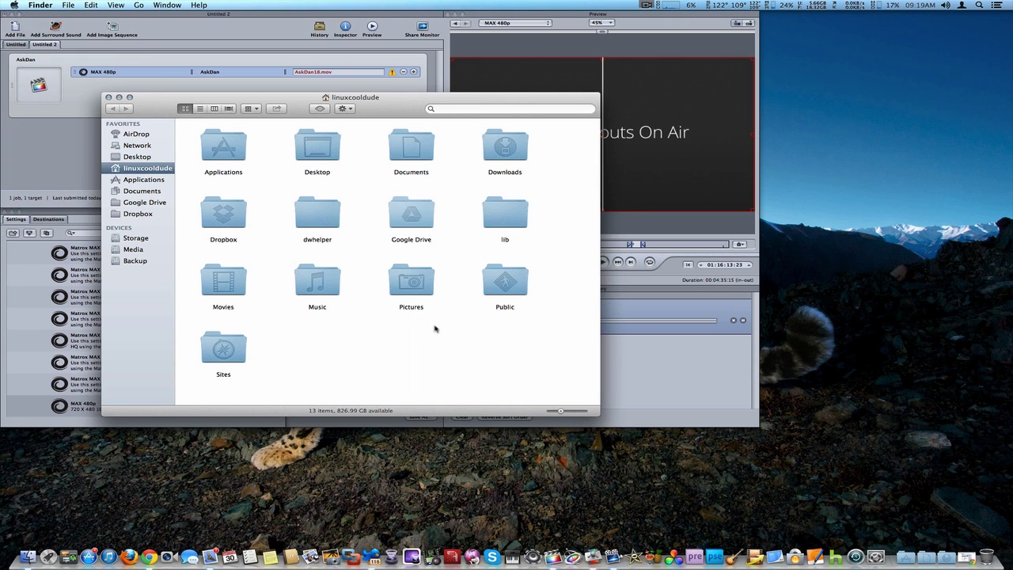
{"action": "left_click", "coordinate": [136, 250]}
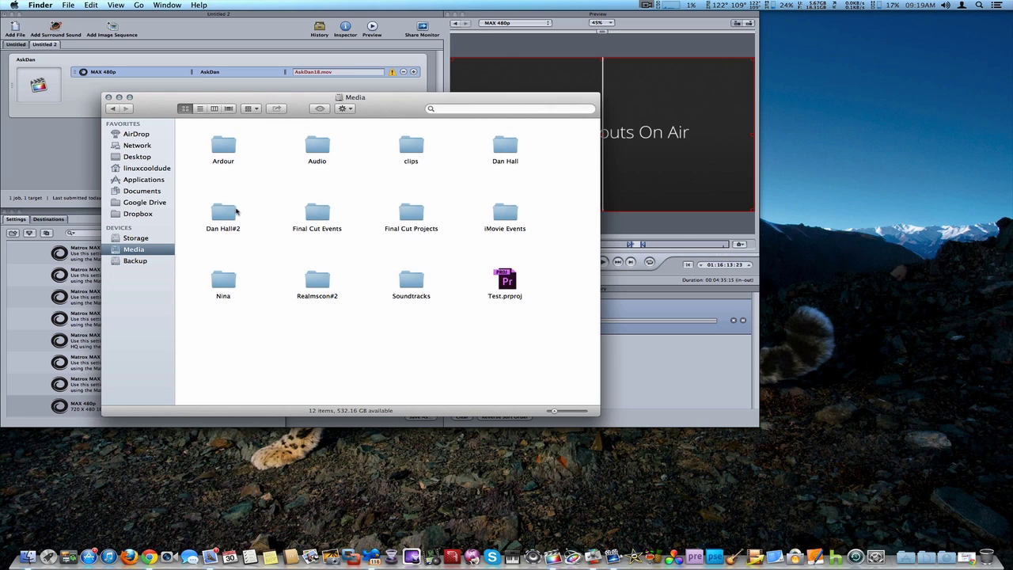
{"action": "double_click", "coordinate": [224, 214]}
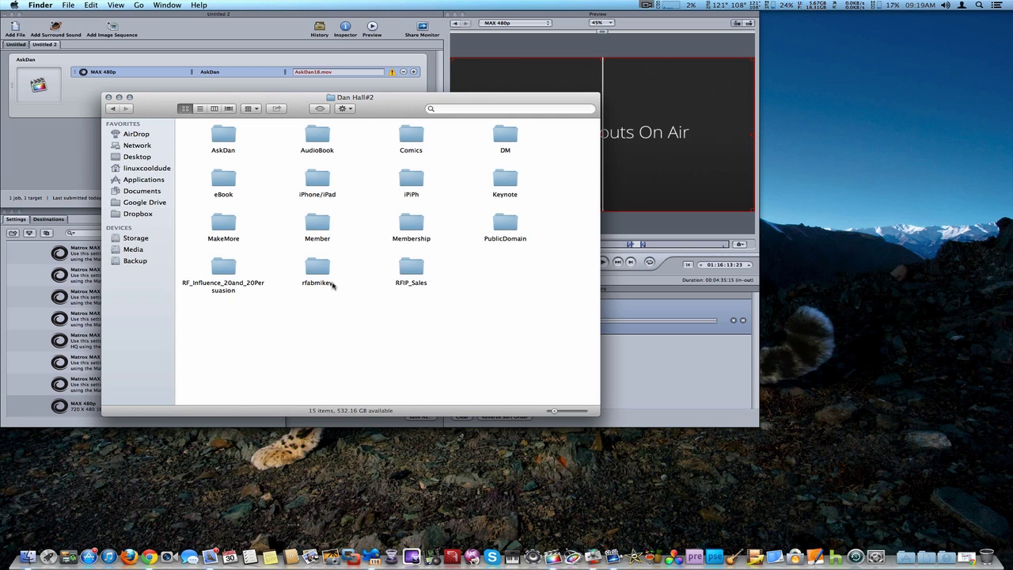
{"action": "left_click", "coordinate": [114, 108]}
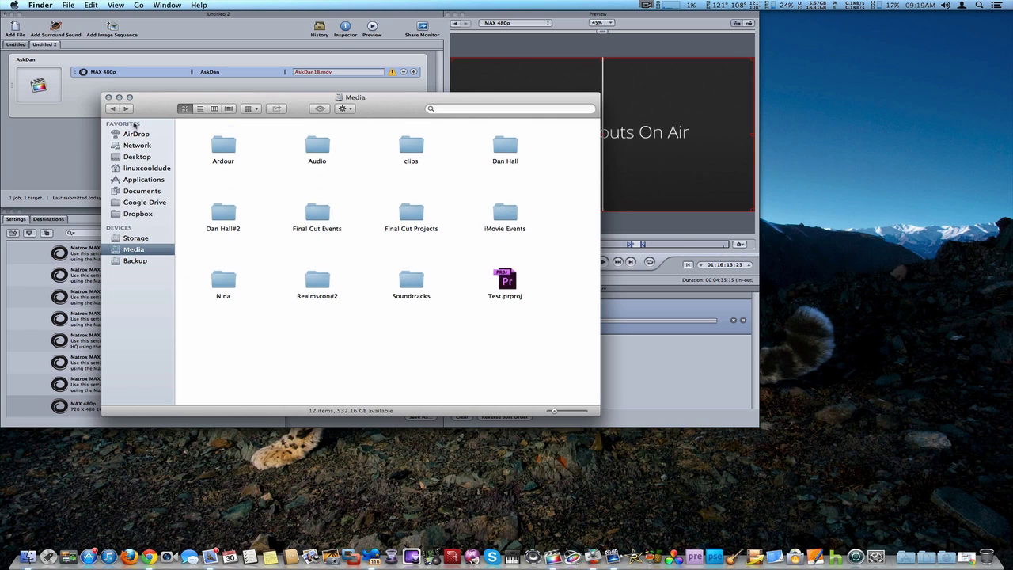
{"action": "left_click", "coordinate": [228, 220]}
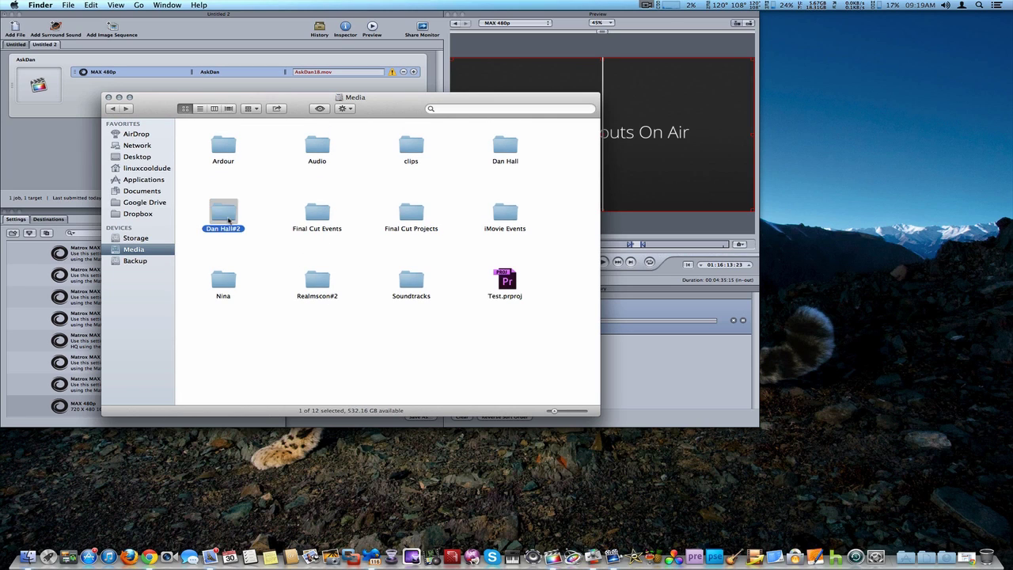
{"action": "double_click", "coordinate": [228, 220]}
{"action": "double_click", "coordinate": [224, 135]}
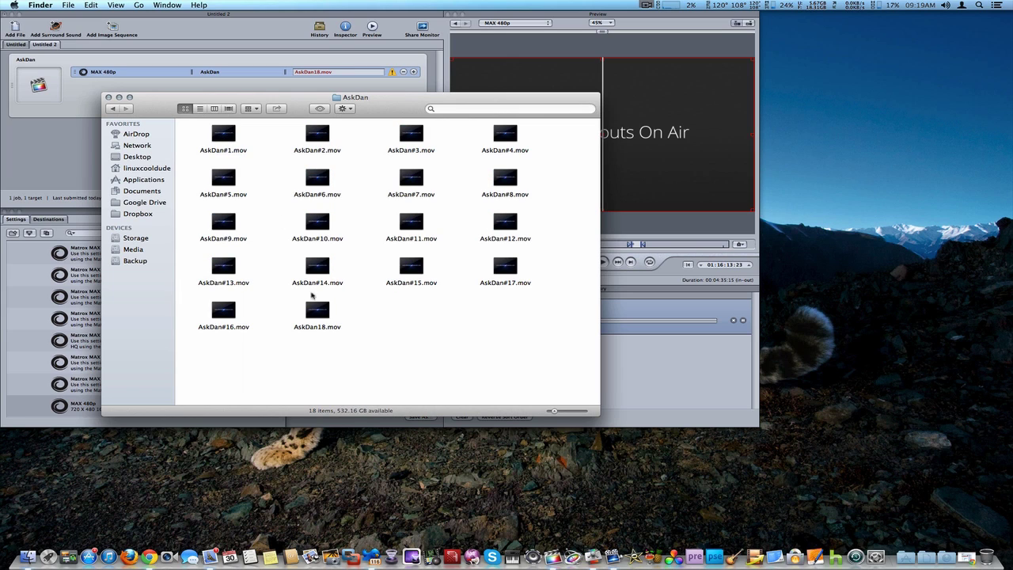
Open AskDan18.mov in QuickTime Player.
{"action": "left_click", "coordinate": [327, 315]}
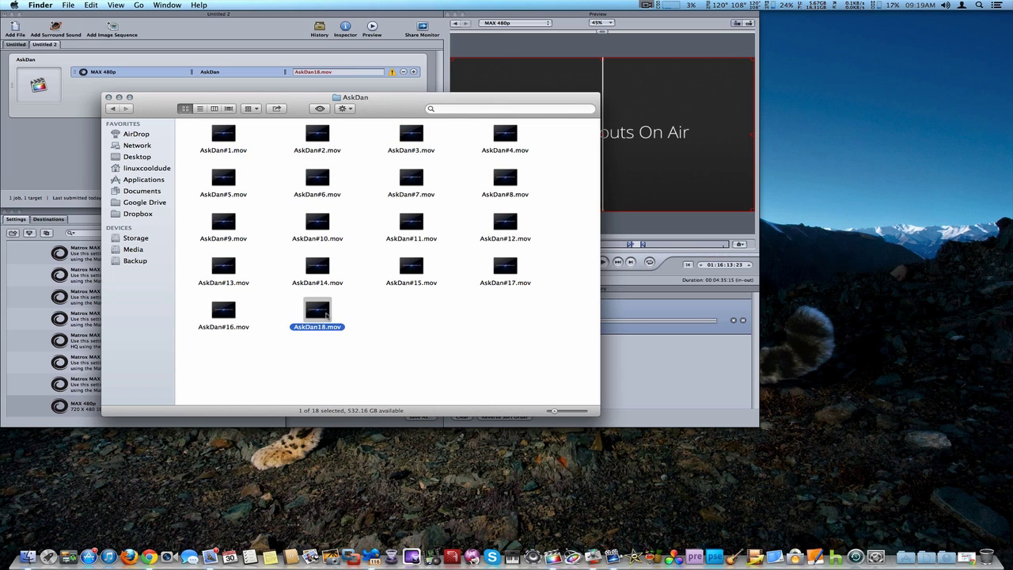
{"action": "right_click", "coordinate": [327, 315]}
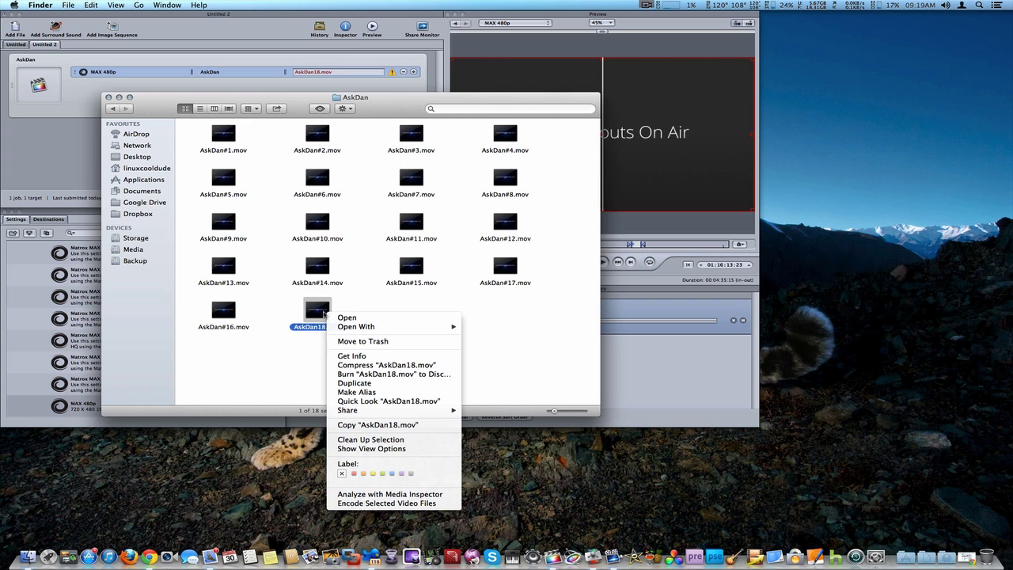
{"action": "mouse_move", "coordinate": [345, 327]}
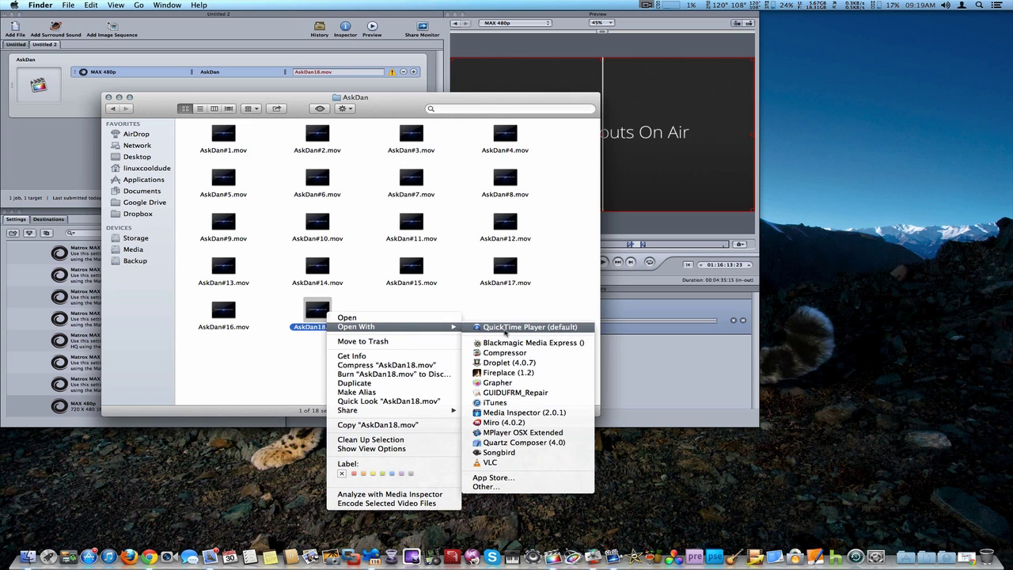
{"action": "left_click", "coordinate": [510, 328]}
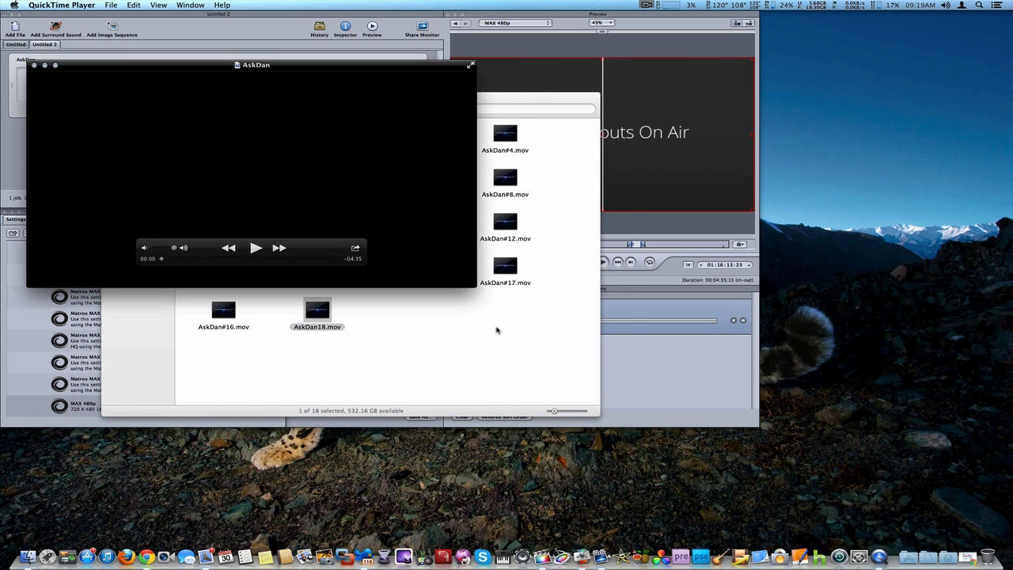